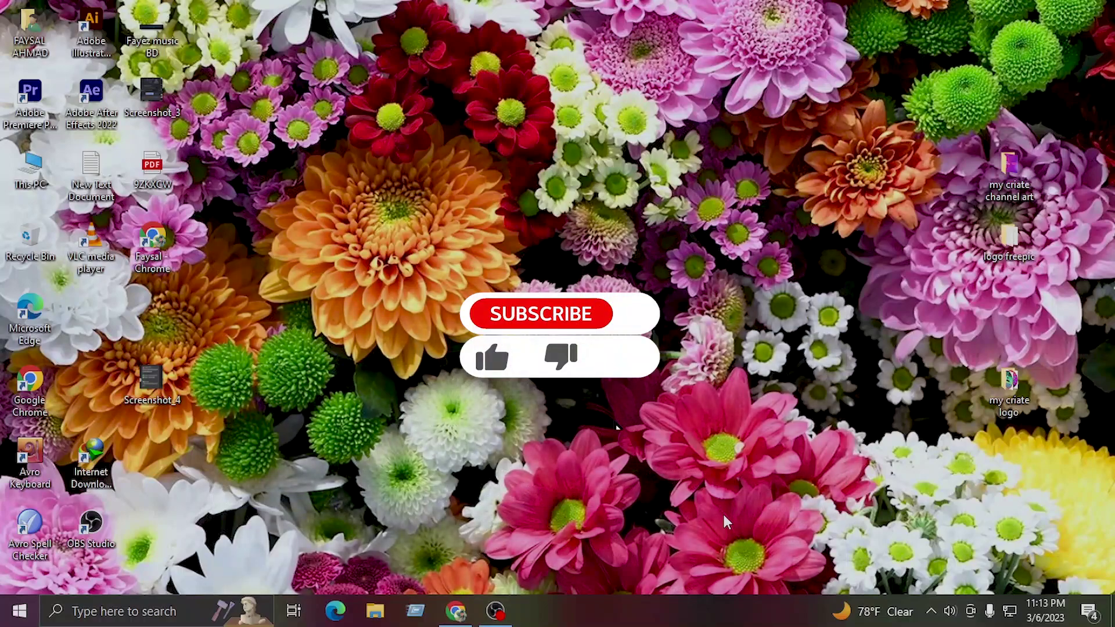
# Refresh the Windows desktop and launch Adobe Photoshop 2022 from the Start menu
pyautogui.rightClick(381, 222)
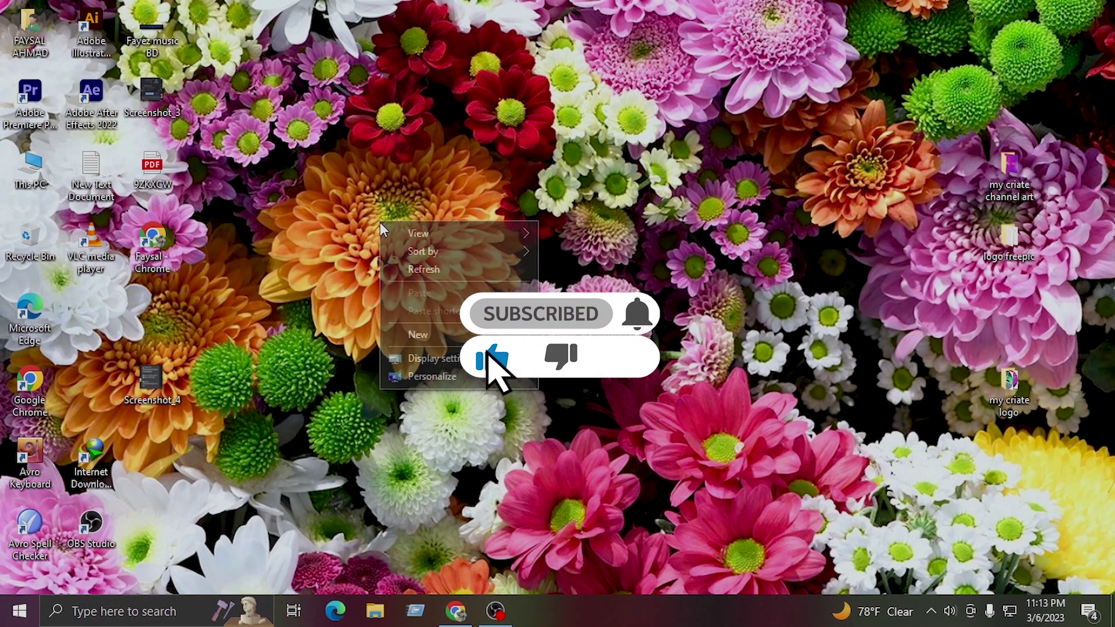
pyautogui.rightClick(377, 246)
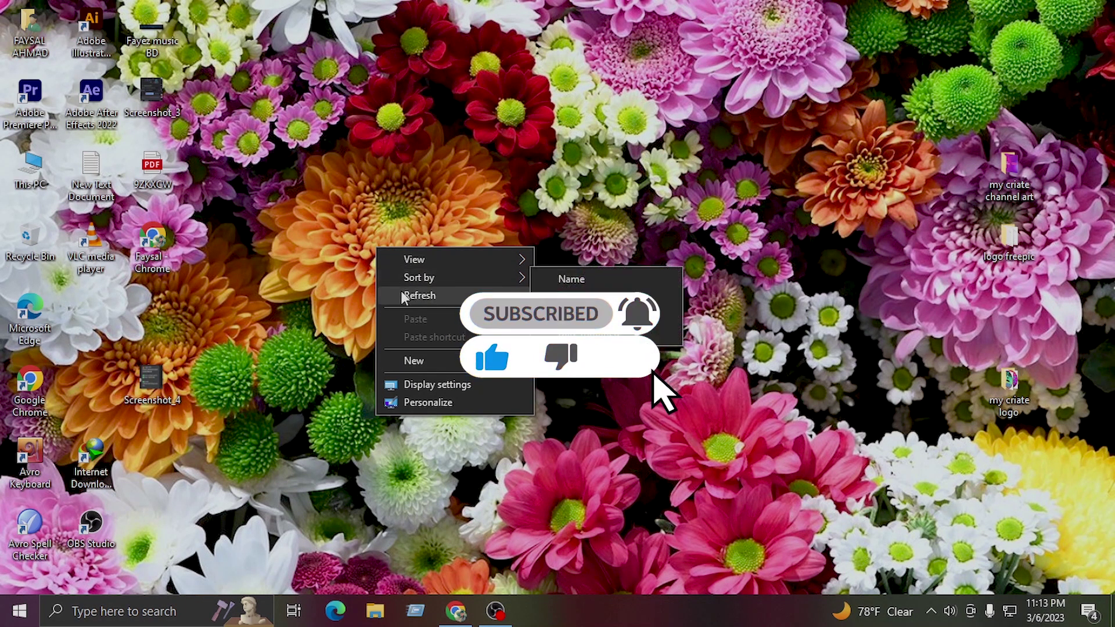
pyautogui.click(402, 293)
pyautogui.click(3, 622)
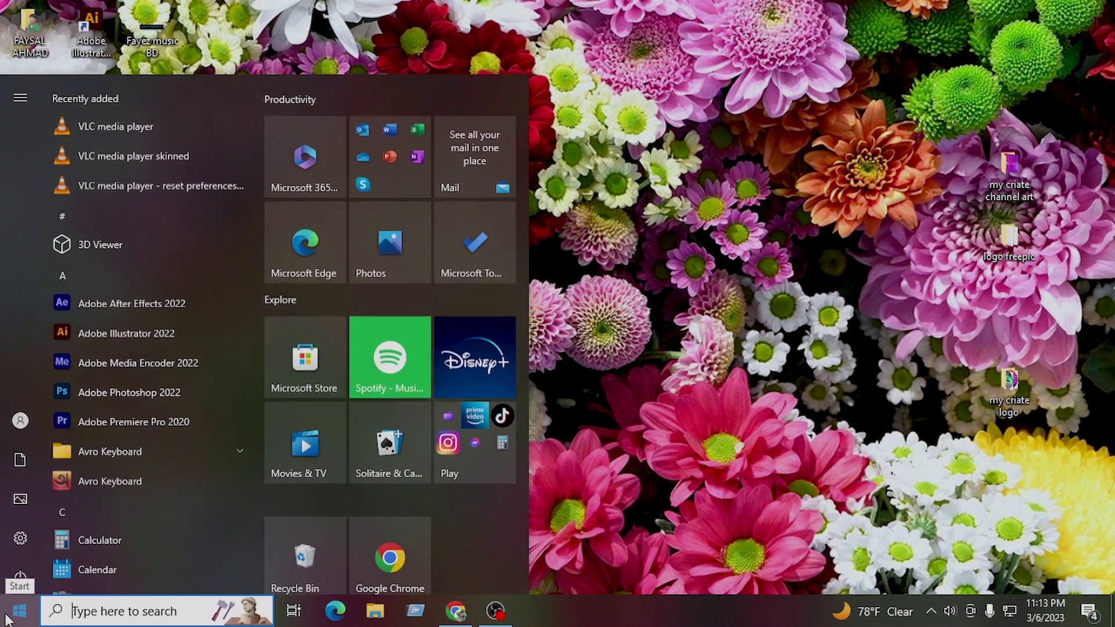
pyautogui.click(131, 397)
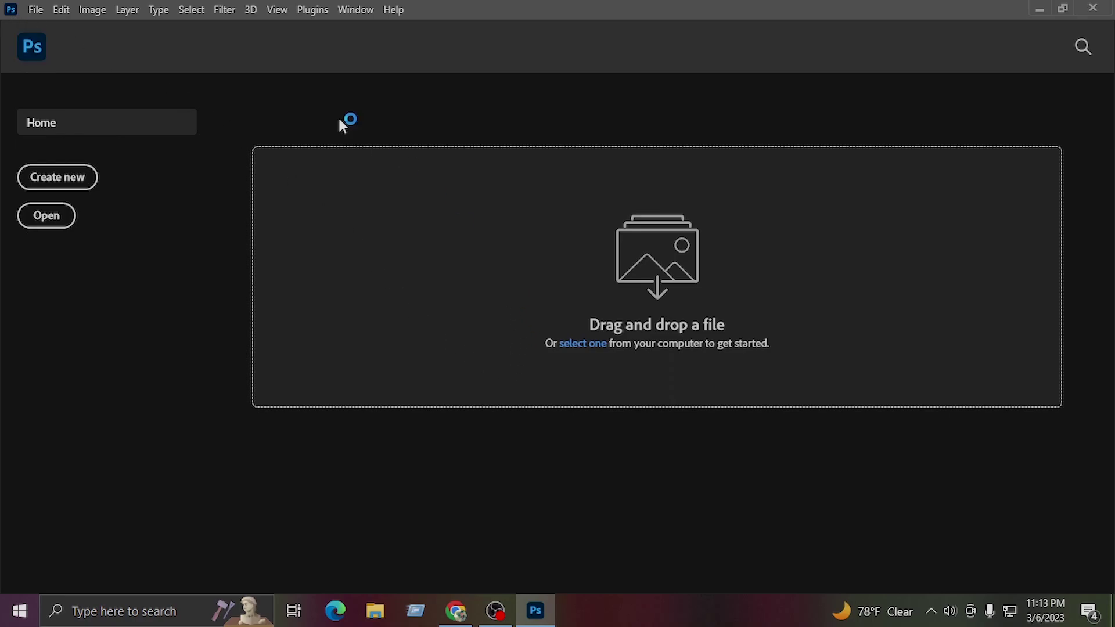
# Create a new document from the Default Photoshop Size preset (7 x 5 in, 300 ppi)
pyautogui.click(35, 9)
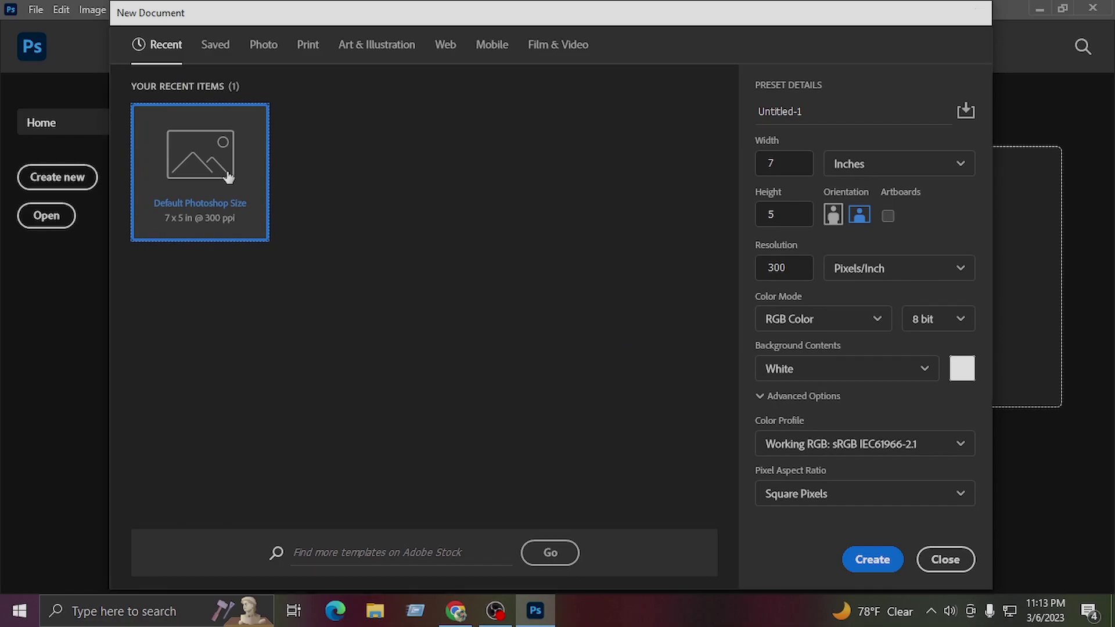
pyautogui.doubleClick(255, 210)
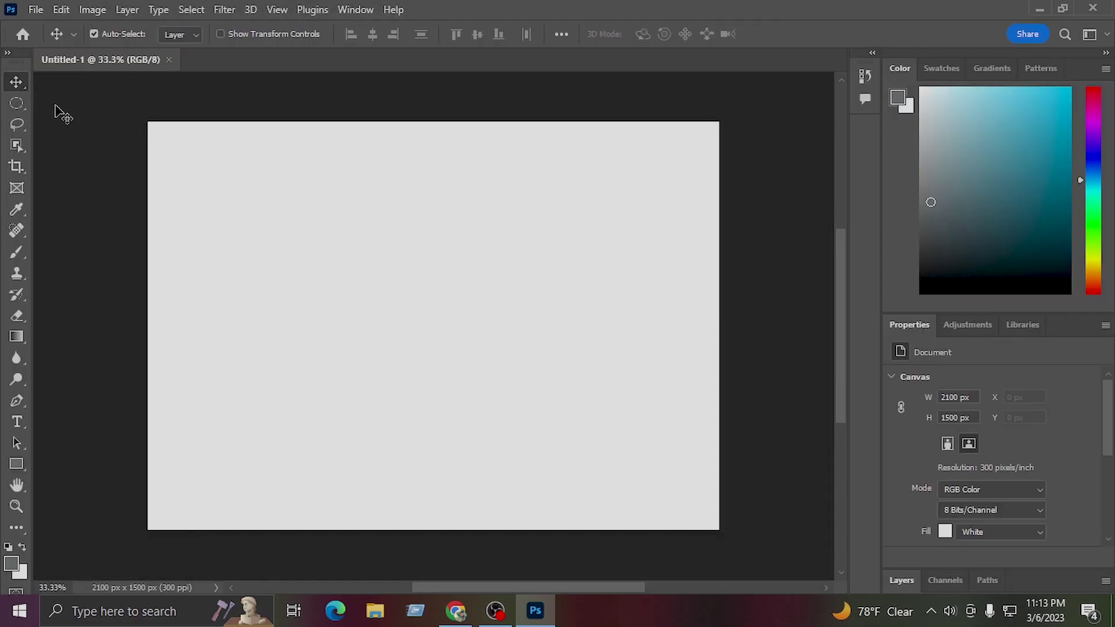
pyautogui.click(21, 507)
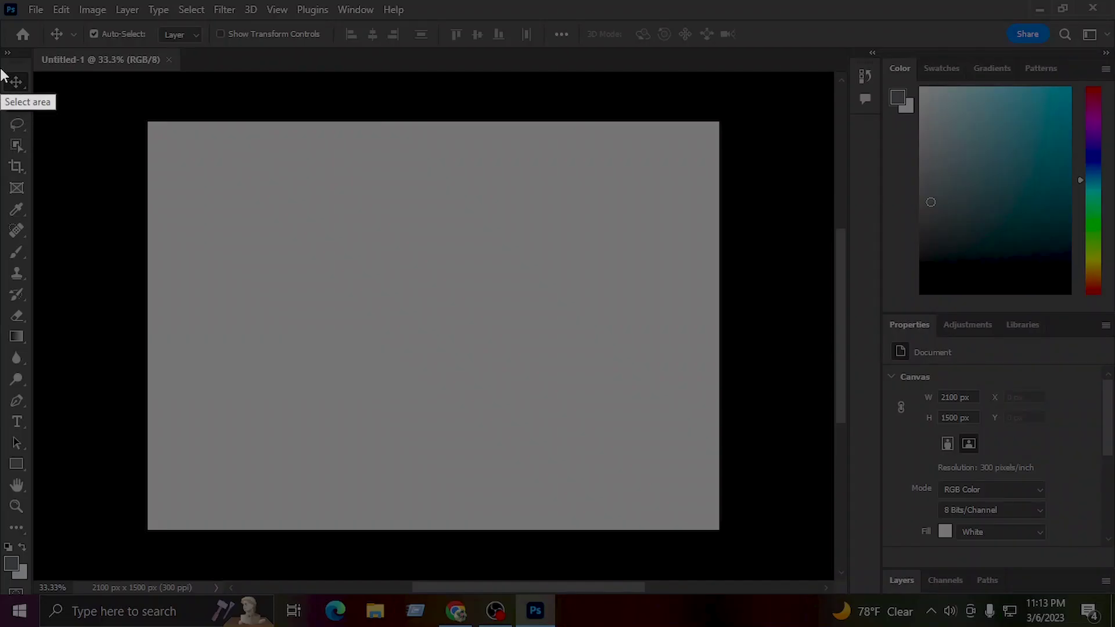
# Frame the full tools column in a screen capture, then dismiss the capture overlay
pyautogui.moveTo(2, 66); pyautogui.dragTo(39, 439)
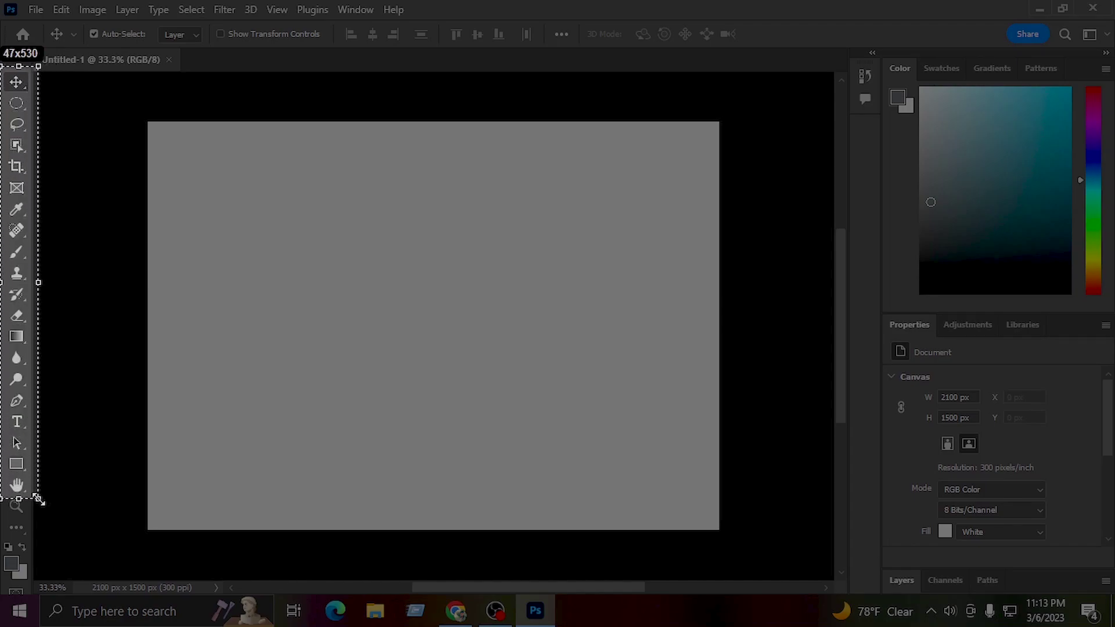
pyautogui.moveTo(39, 440); pyautogui.dragTo(41, 534)
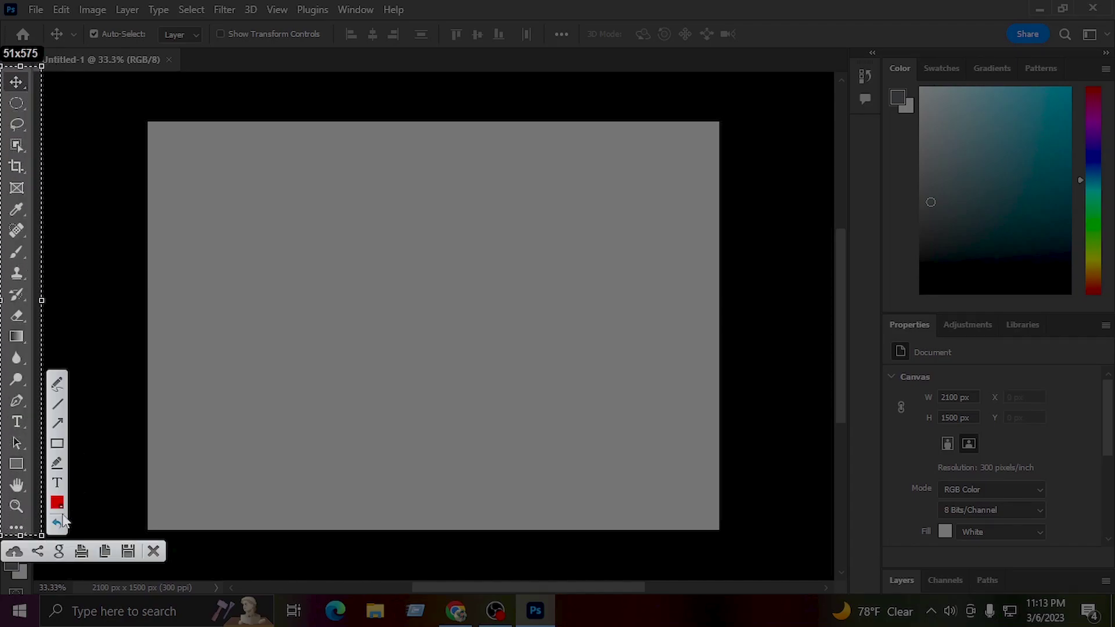
pyautogui.click(154, 552)
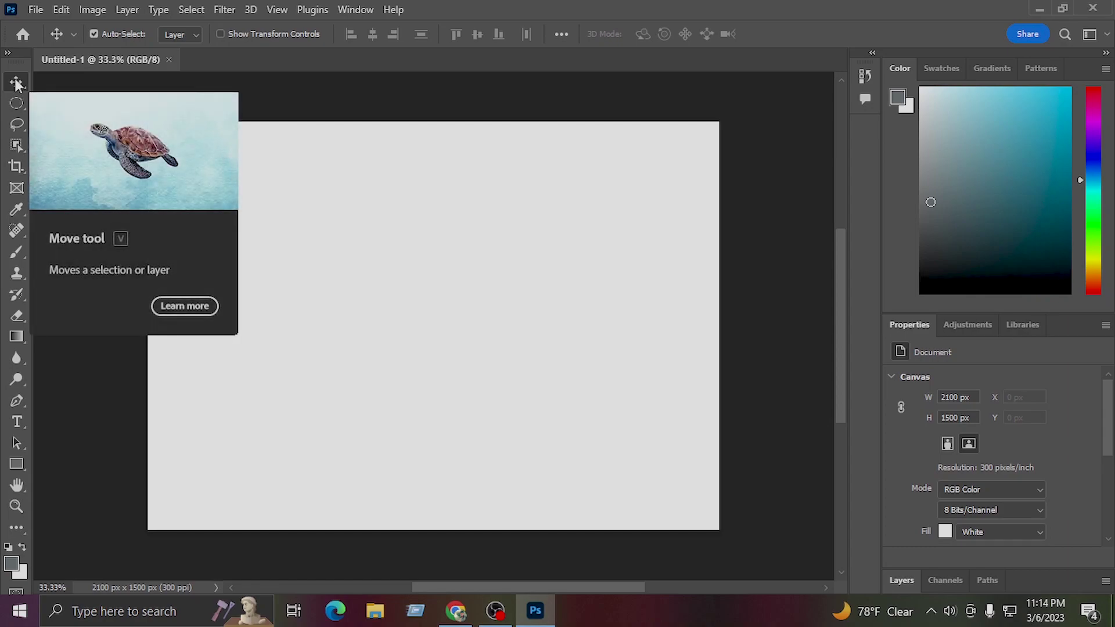
# Use Reset All Tools from the tool preset icon and confirm with OK
pyautogui.rightClick(58, 30)
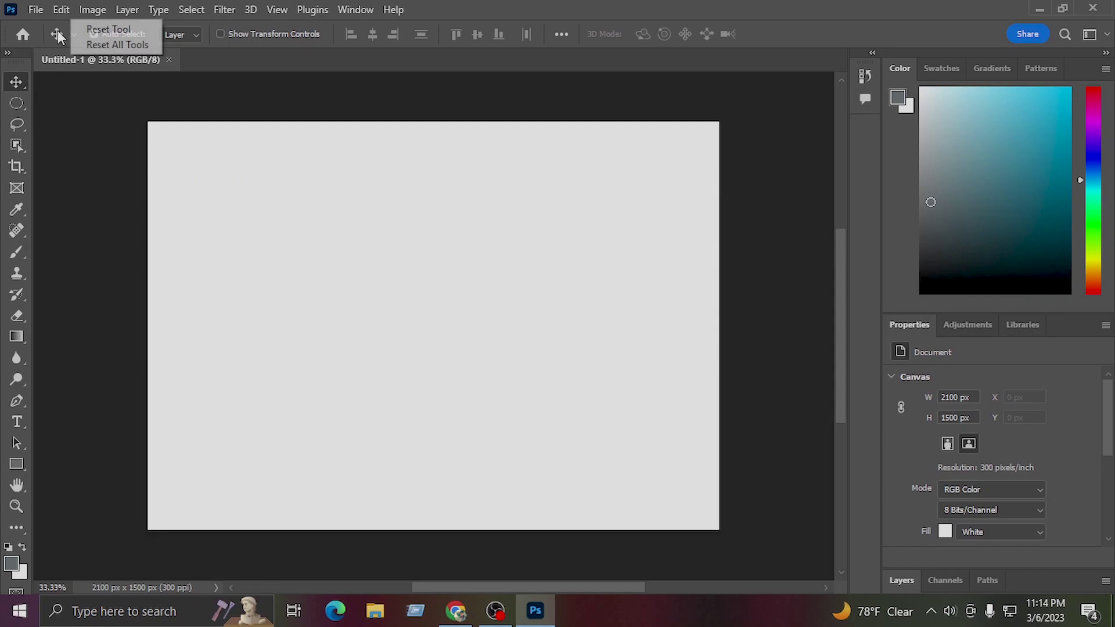
pyautogui.click(122, 43)
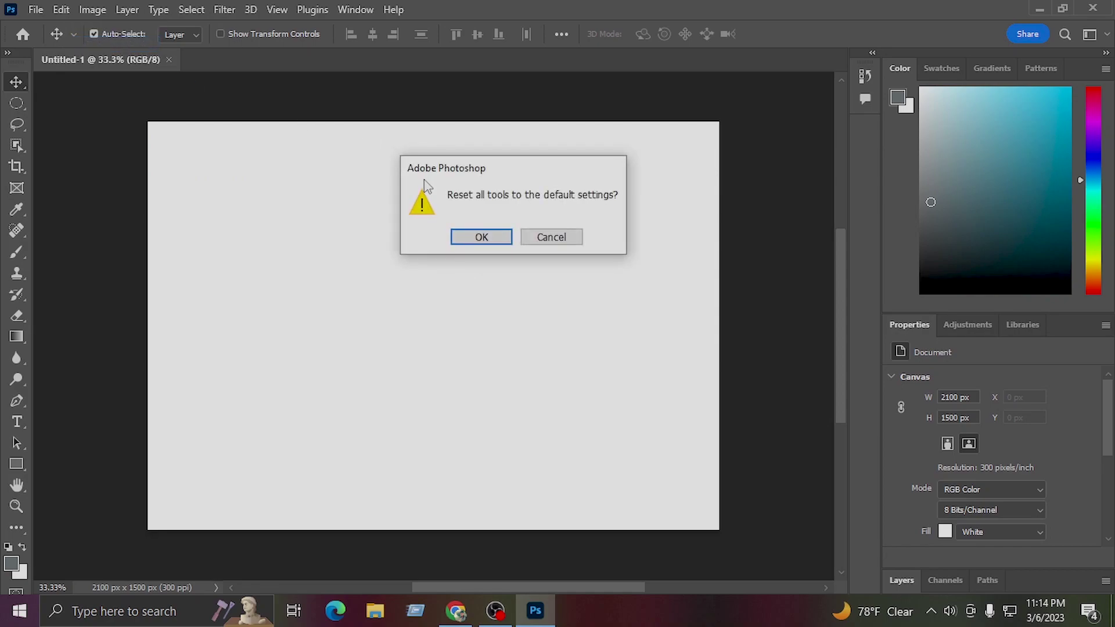
pyautogui.click(479, 238)
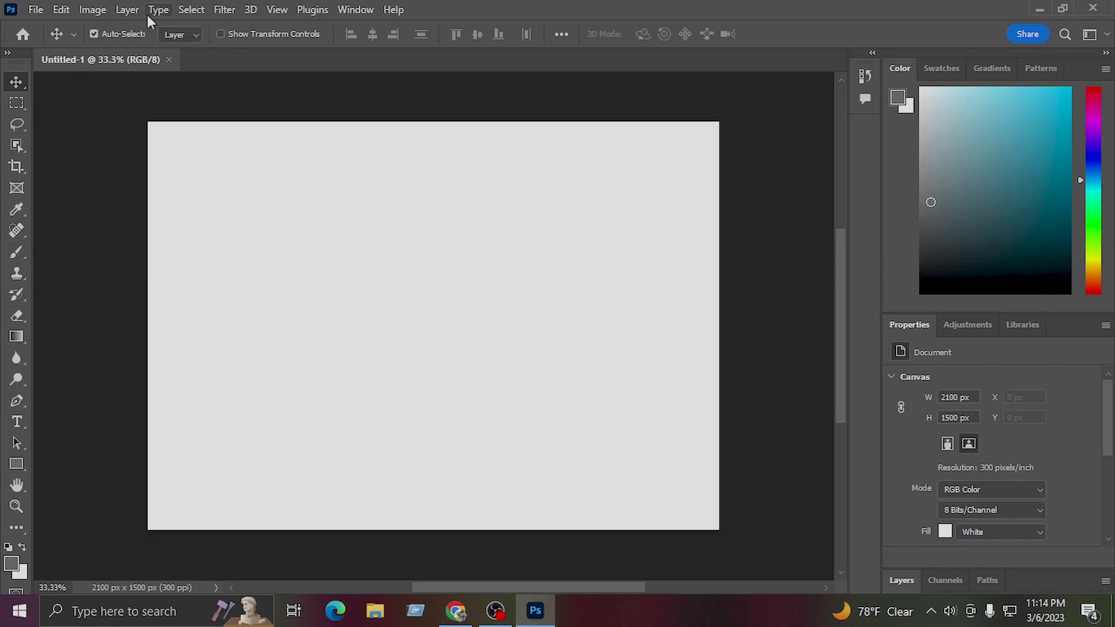
# Enable Reset Preferences On Quit in General preferences, confirm it, and close the dialog
pyautogui.click(63, 12)
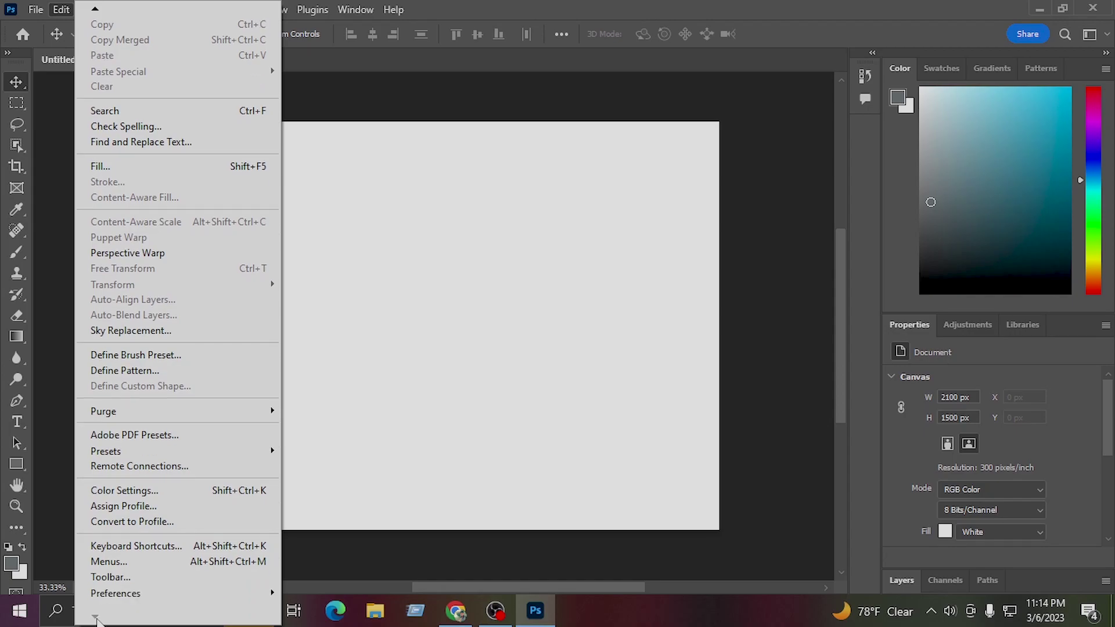
pyautogui.moveTo(115, 593)
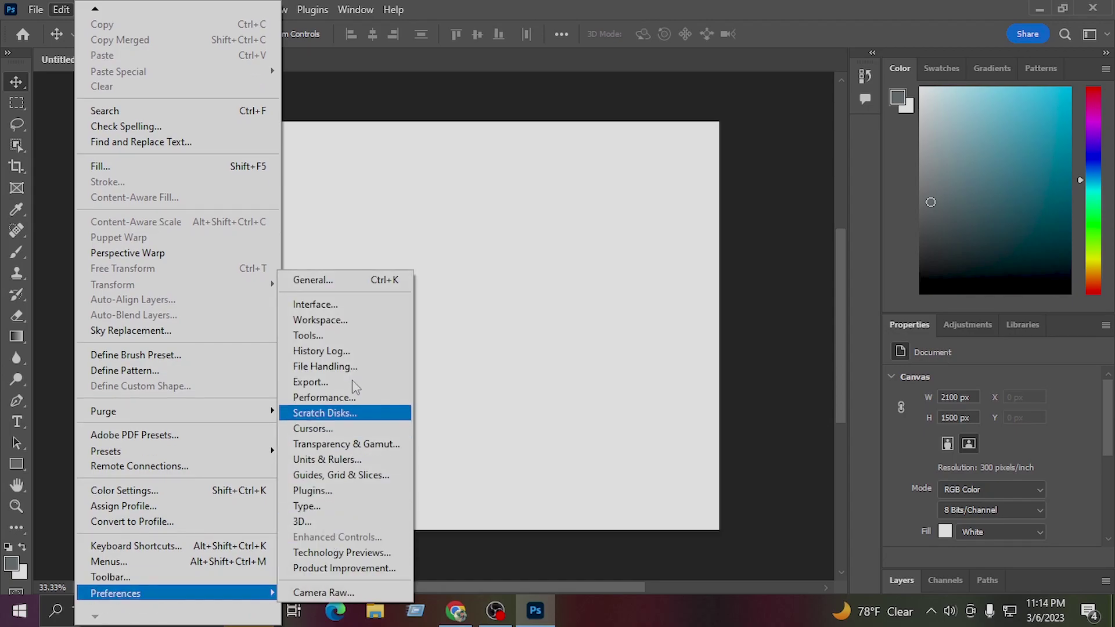
pyautogui.click(338, 283)
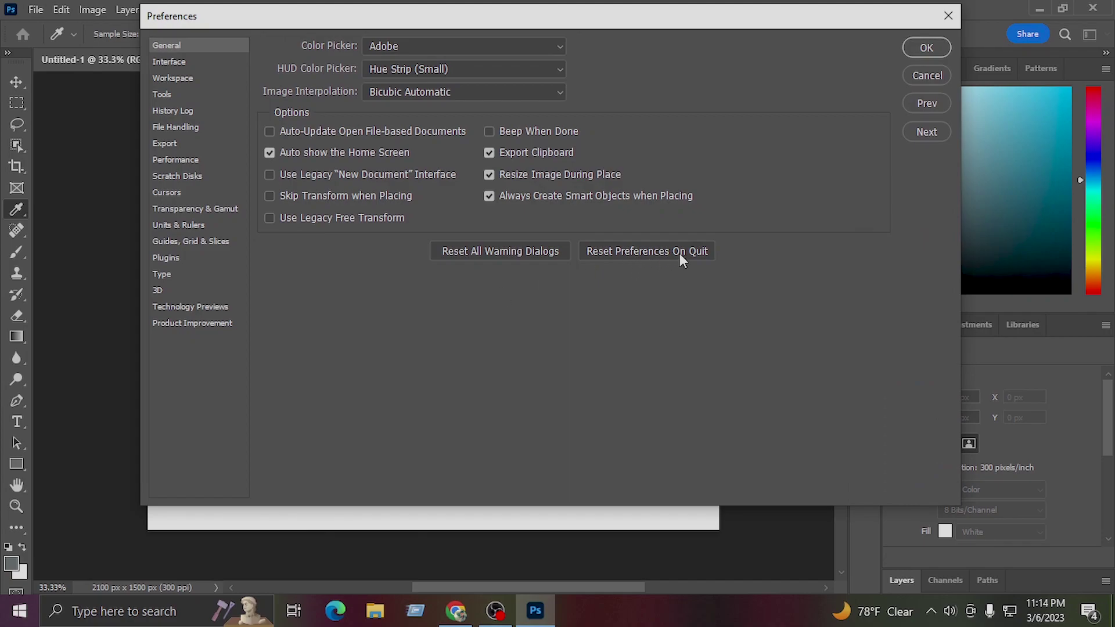
pyautogui.click(659, 253)
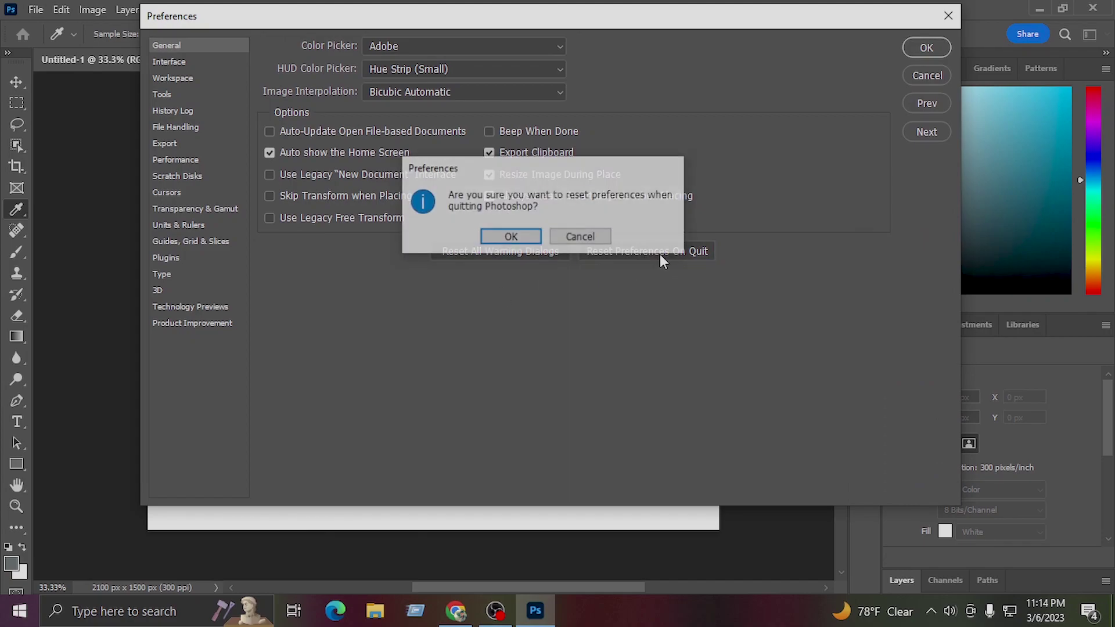
pyautogui.click(514, 235)
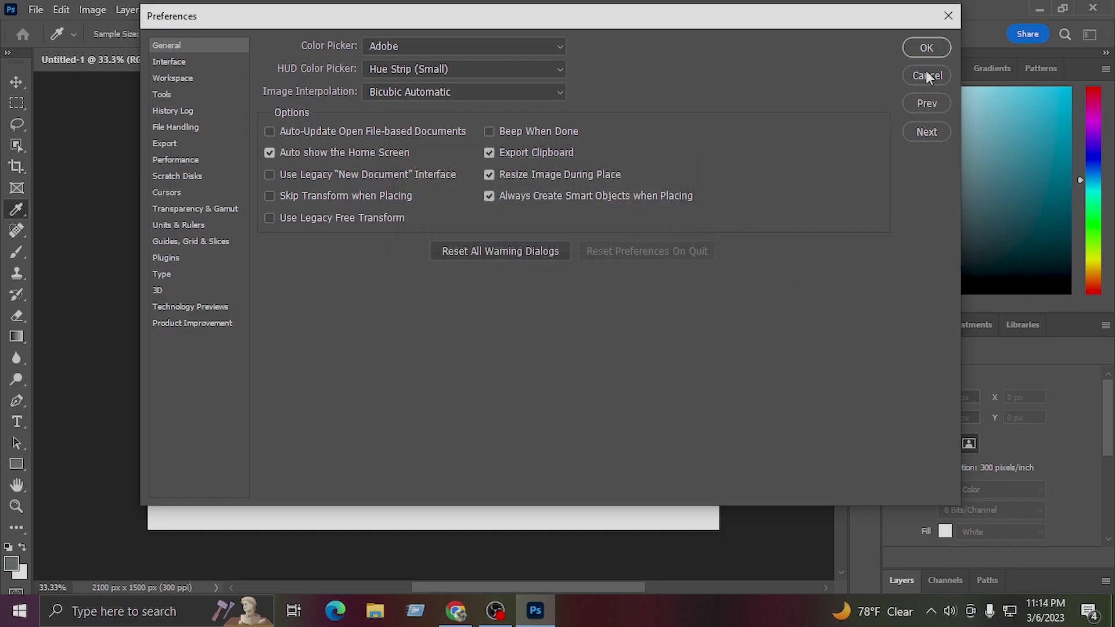
pyautogui.click(918, 51)
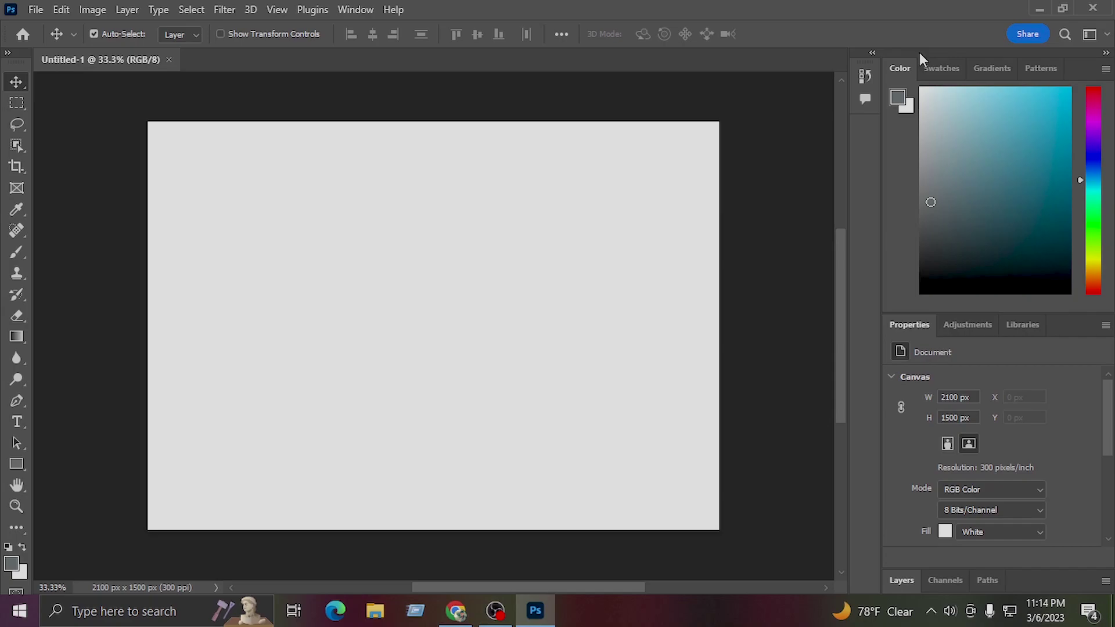
# Quit Photoshop and relaunch Adobe Photoshop 2022 from Start, dismissing the Windows update notice
pyautogui.click(1092, 8)
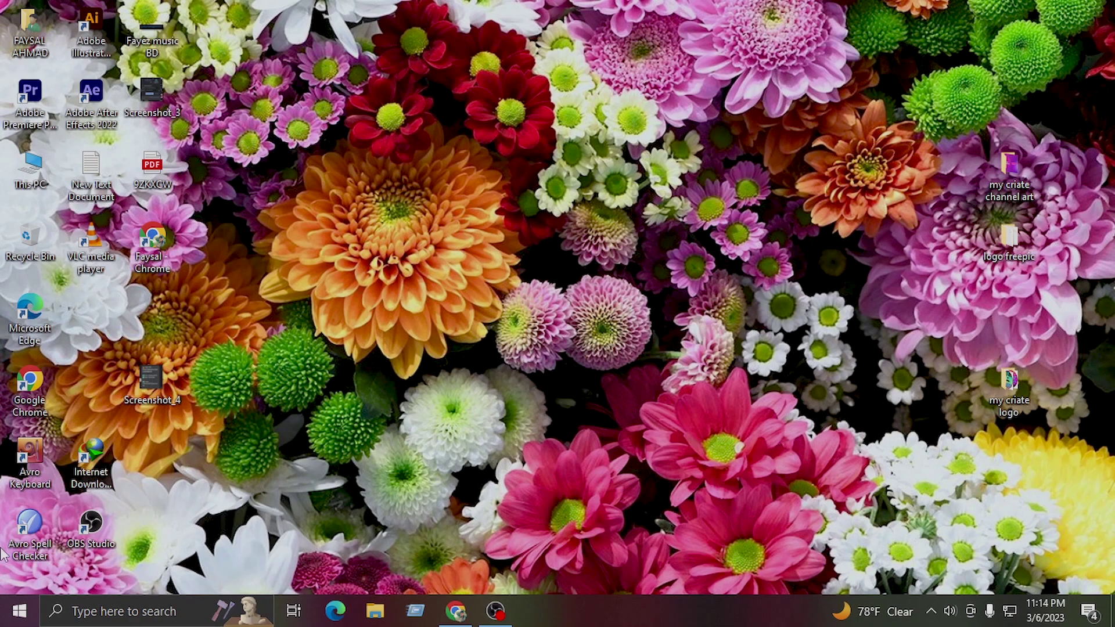
pyautogui.click(19, 611)
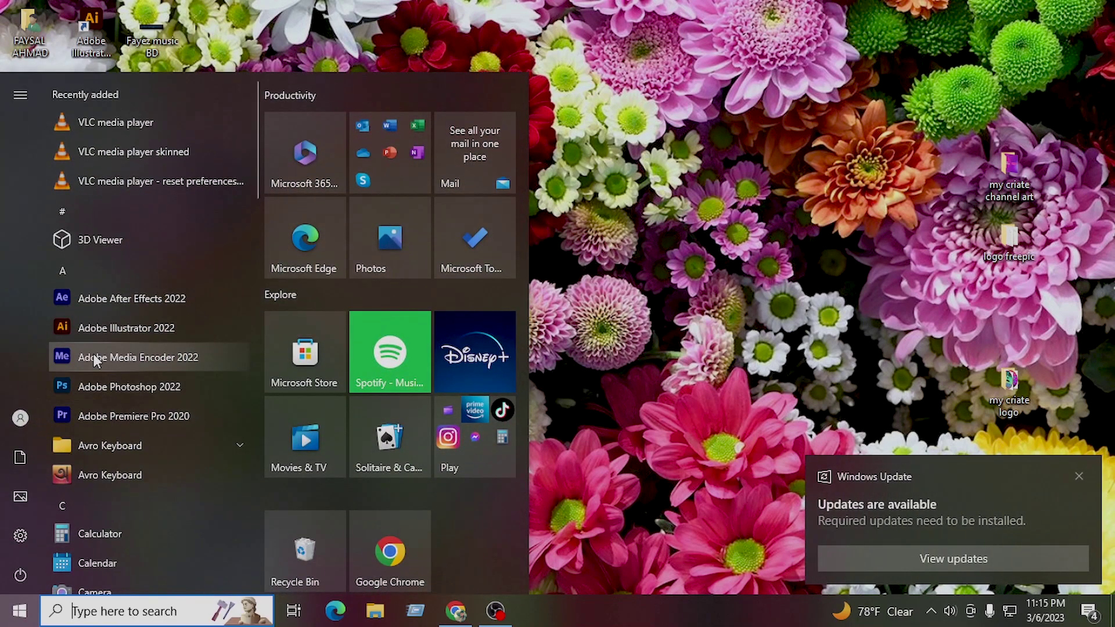
pyautogui.click(103, 388)
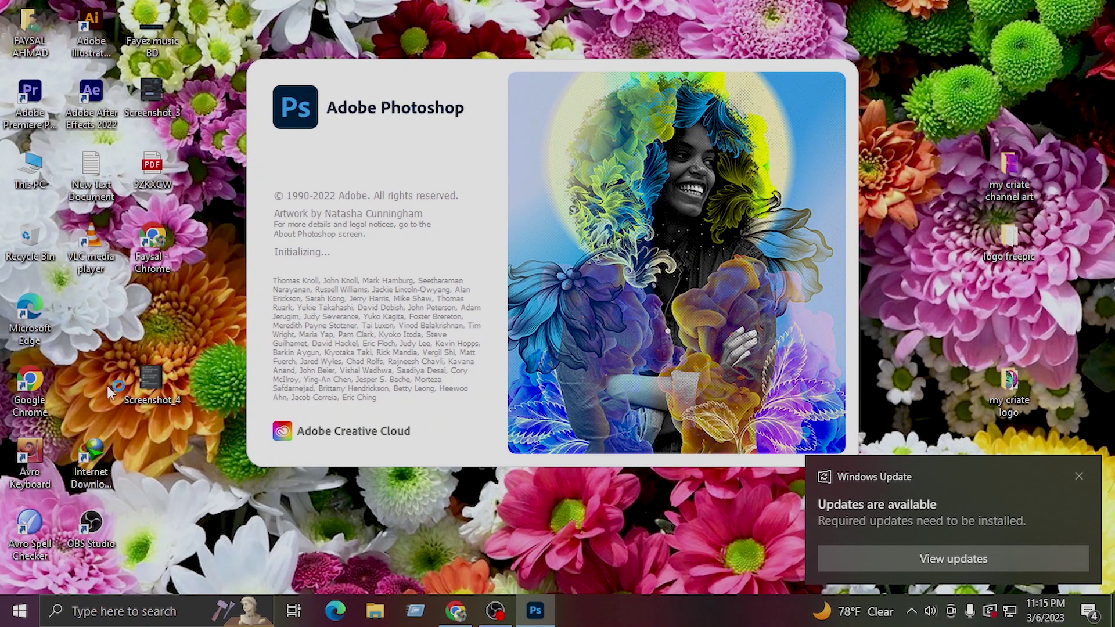
pyautogui.click(1079, 476)
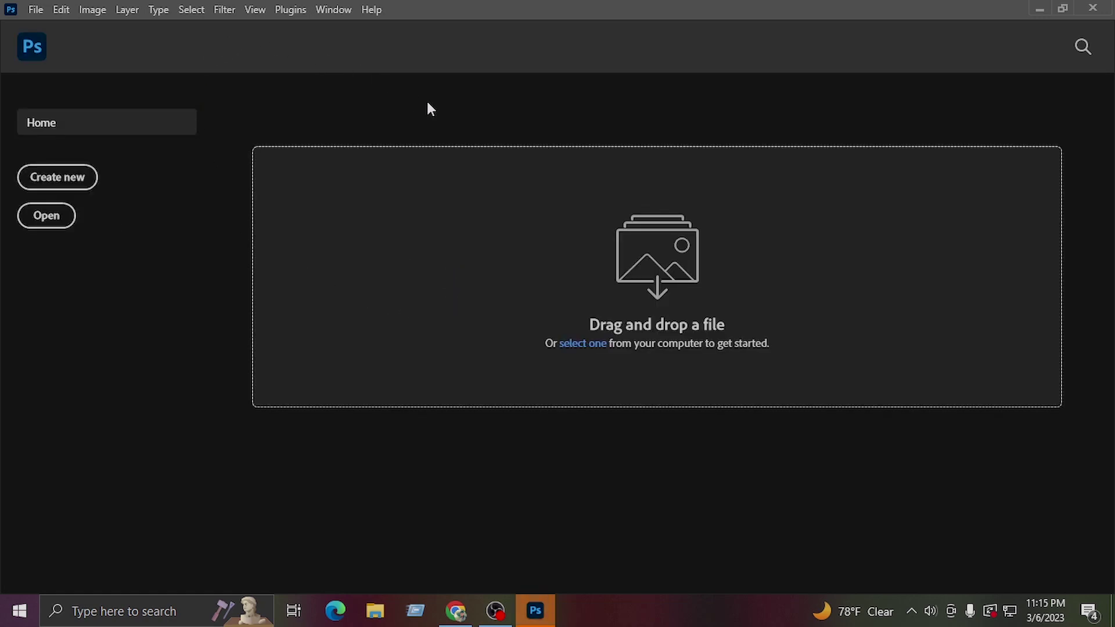
pyautogui.click(34, 43)
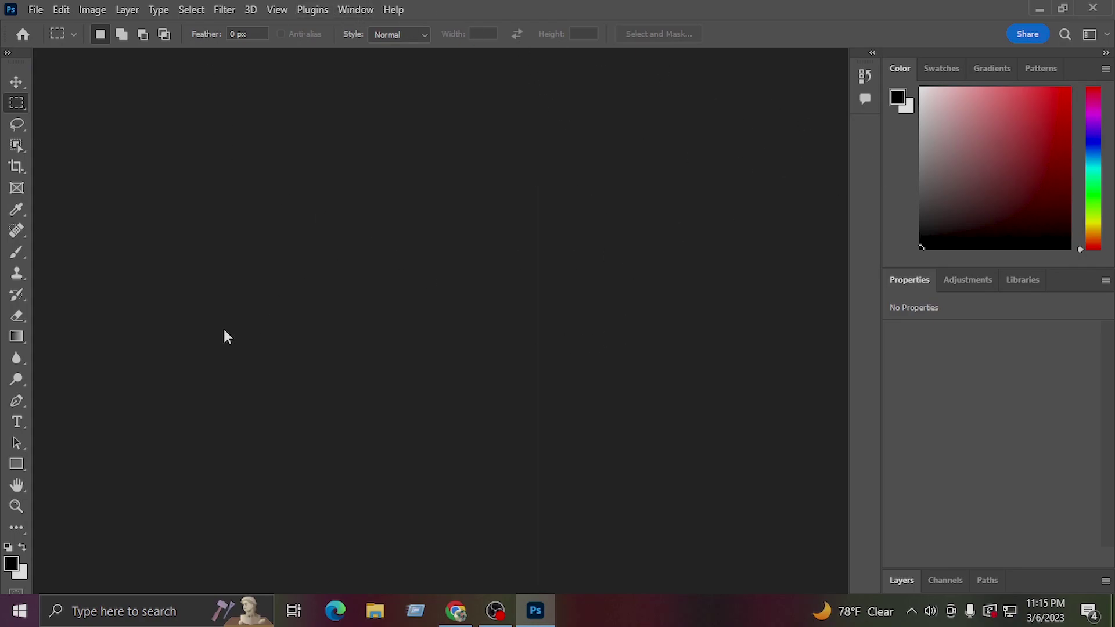
# Create a new document with the default 2100 x 1500 px preset
pyautogui.click(37, 10)
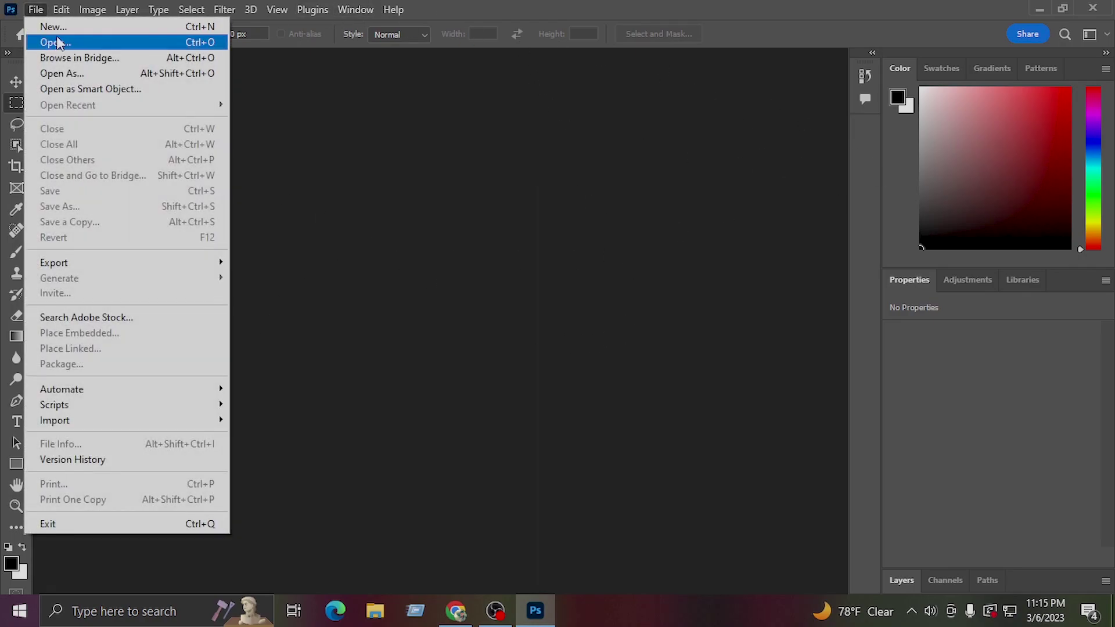
pyautogui.click(57, 30)
pyautogui.doubleClick(176, 177)
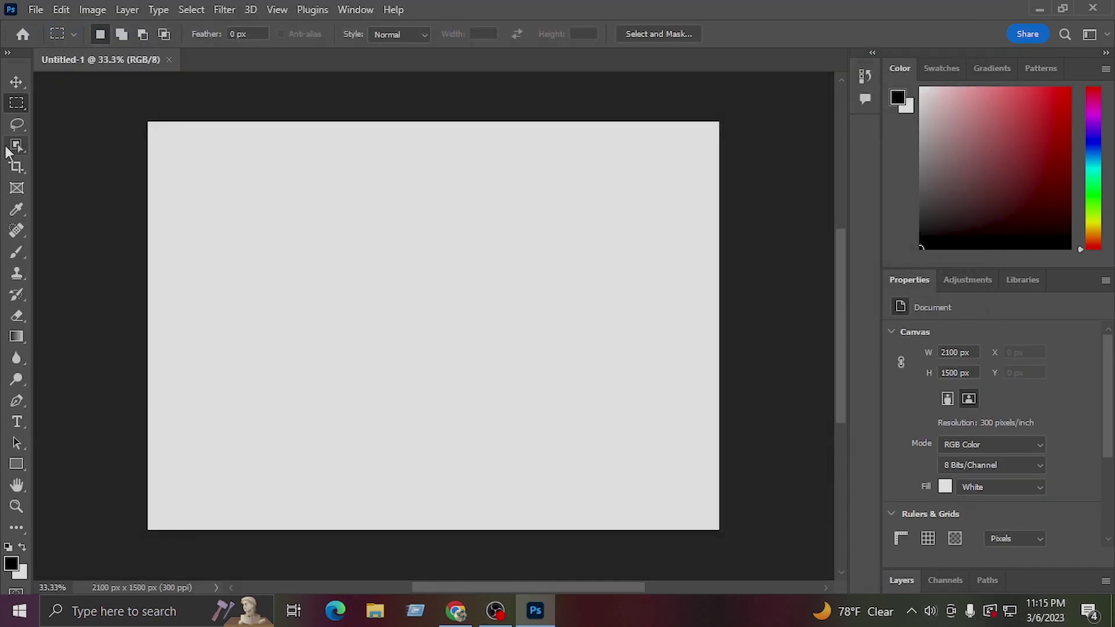
# Draw a rectangle near the canvas centre and give it a red fill
pyautogui.click(23, 468)
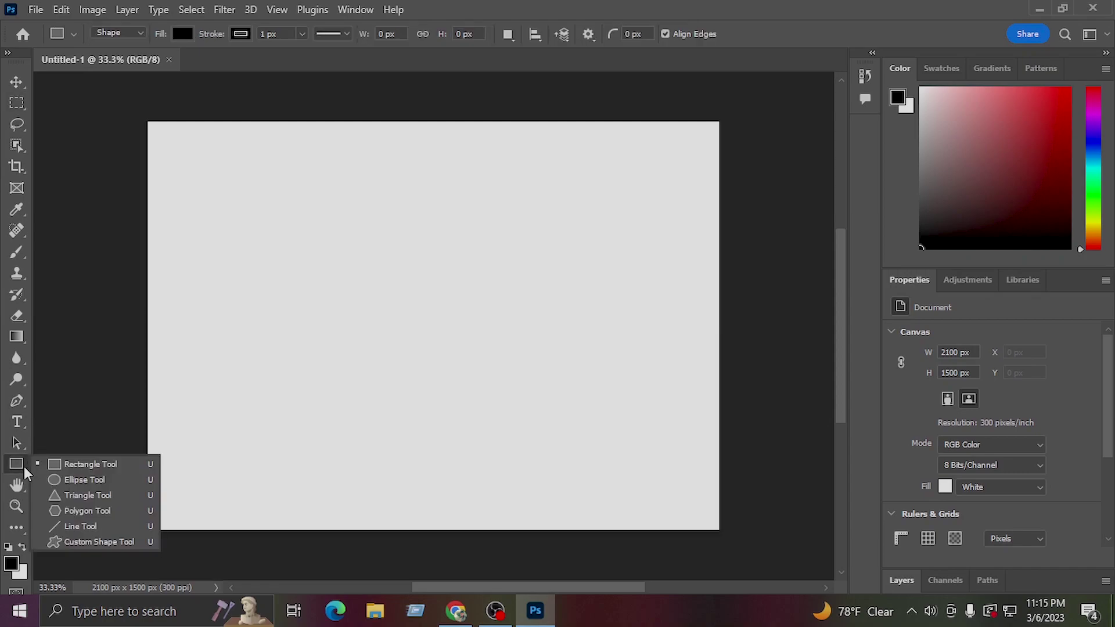
pyautogui.click(63, 465)
pyautogui.moveTo(340, 321)
pyautogui.mouseDown()
pyautogui.moveTo(468, 383)
pyautogui.moveTo(464, 367)
pyautogui.mouseUp()
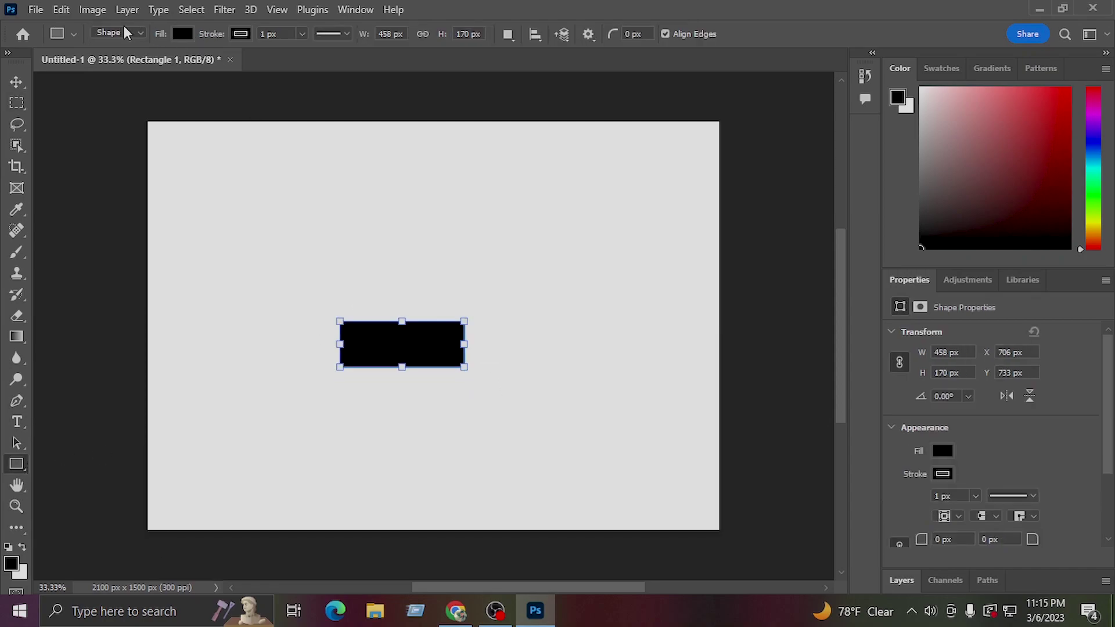
pyautogui.click(177, 35)
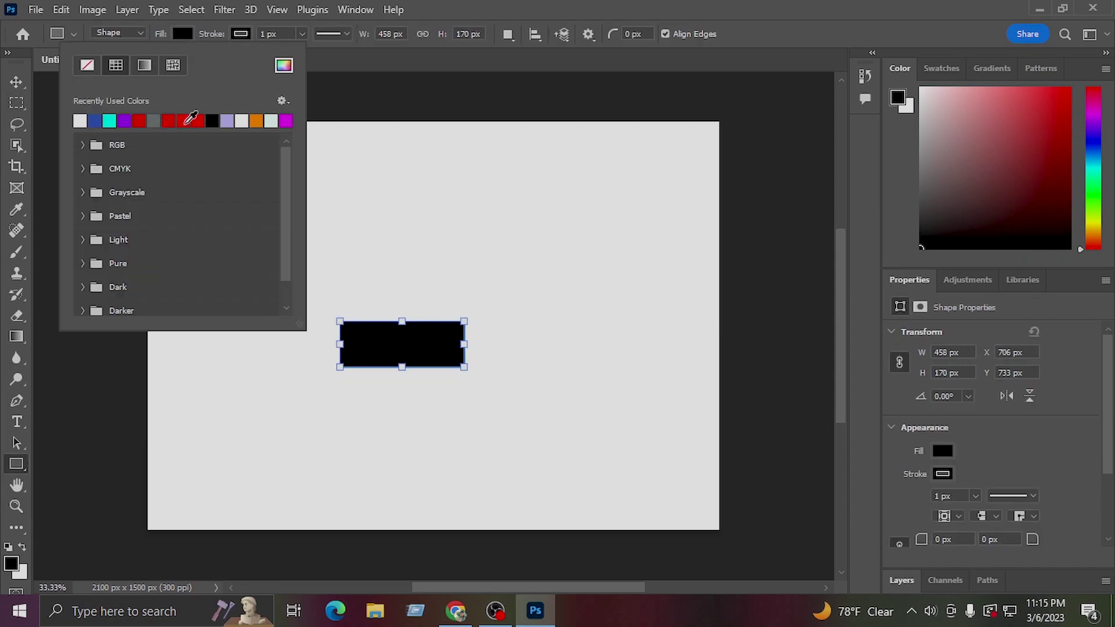
pyautogui.click(187, 119)
# Move the red rectangle up and right, and show the Layers panel
pyautogui.click(23, 81)
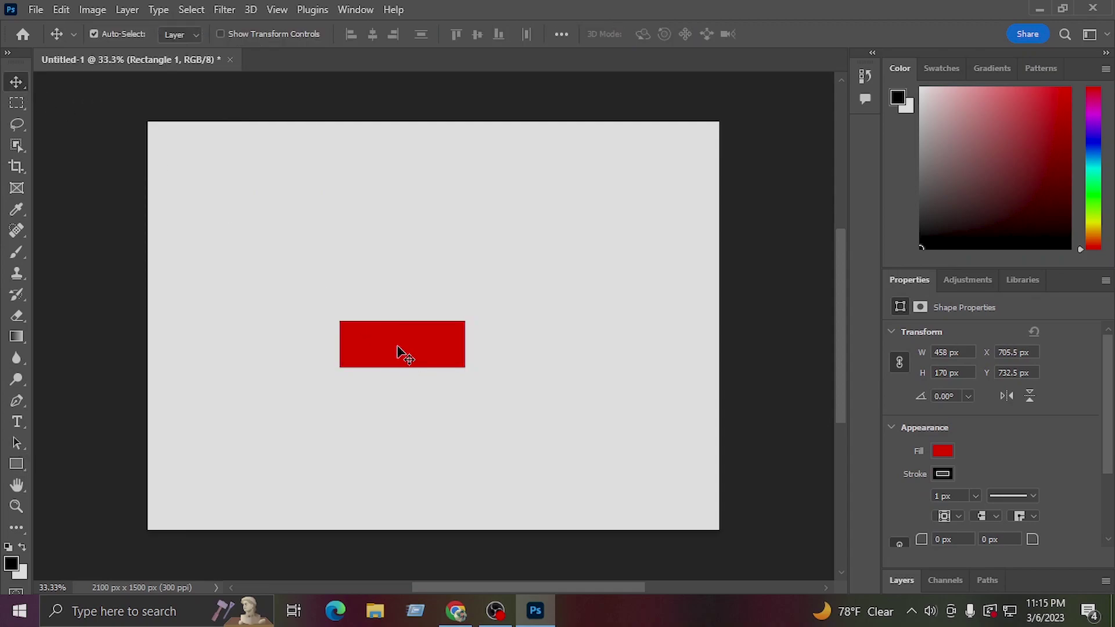
pyautogui.moveTo(398, 351); pyautogui.dragTo(422, 274)
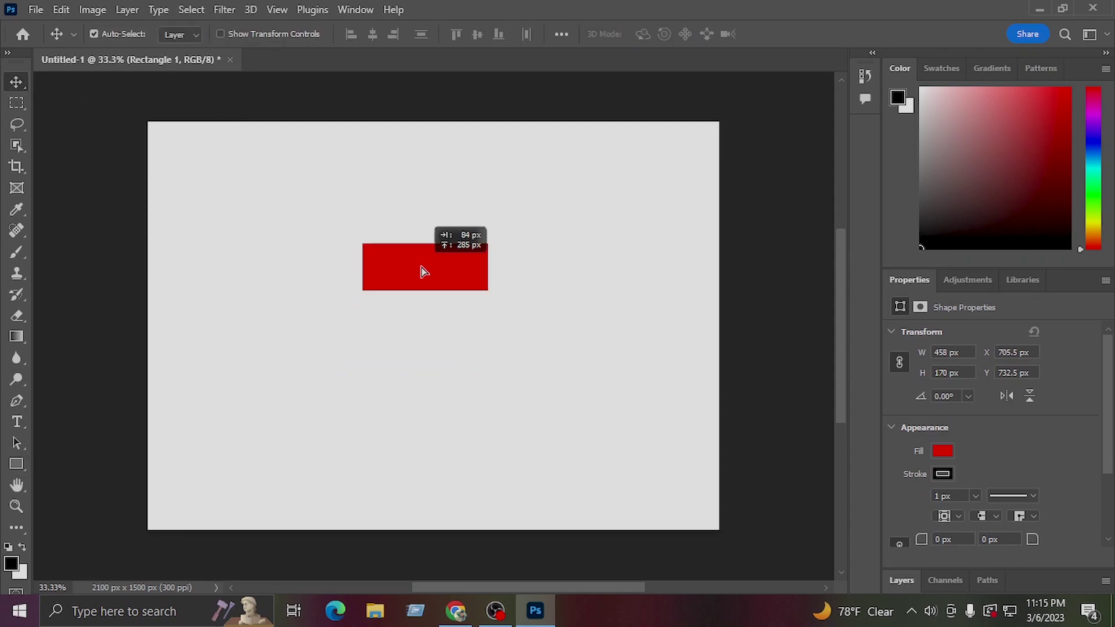
pyautogui.click(902, 581)
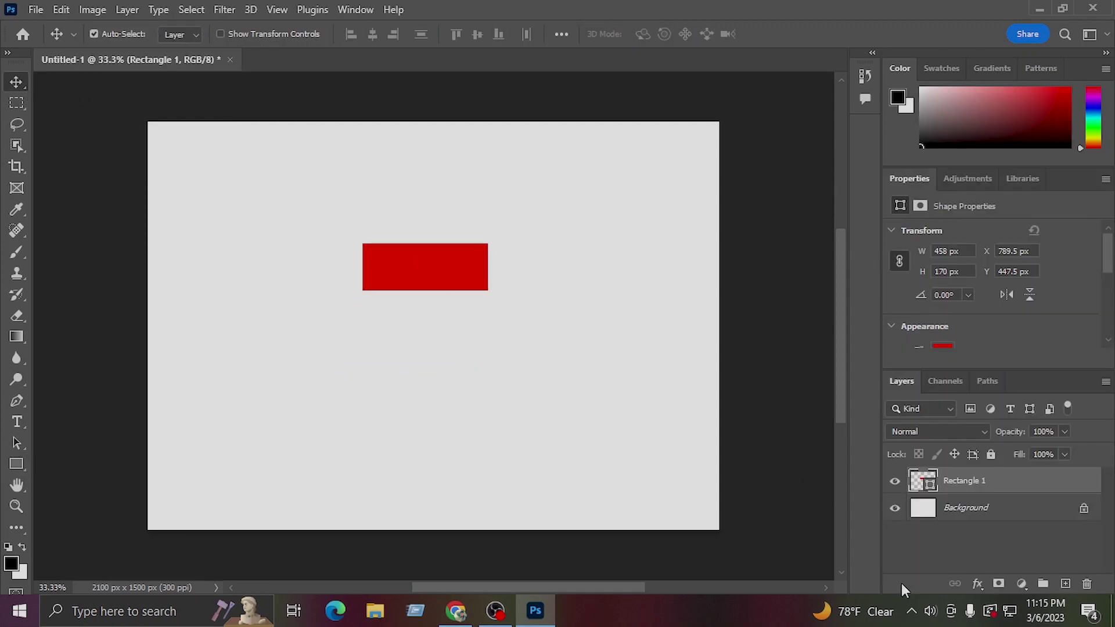
# Preview Bevel & Emboss on Rectangle 1 through Blending Options, then cancel it
pyautogui.rightClick(976, 491)
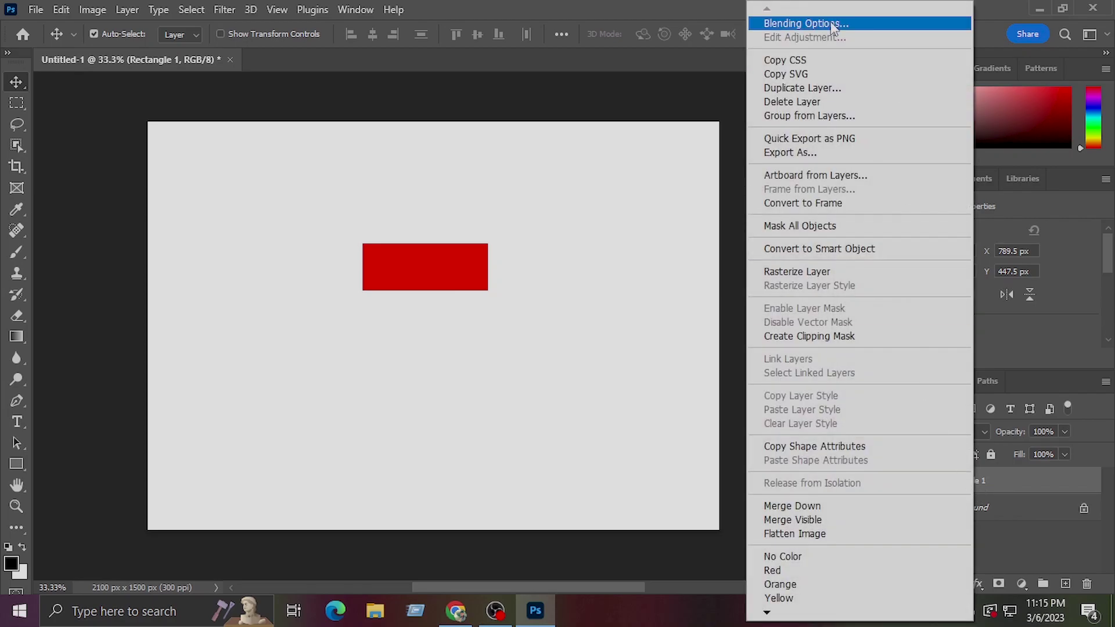
pyautogui.click(831, 24)
pyautogui.moveTo(349, 47); pyautogui.dragTo(694, 89)
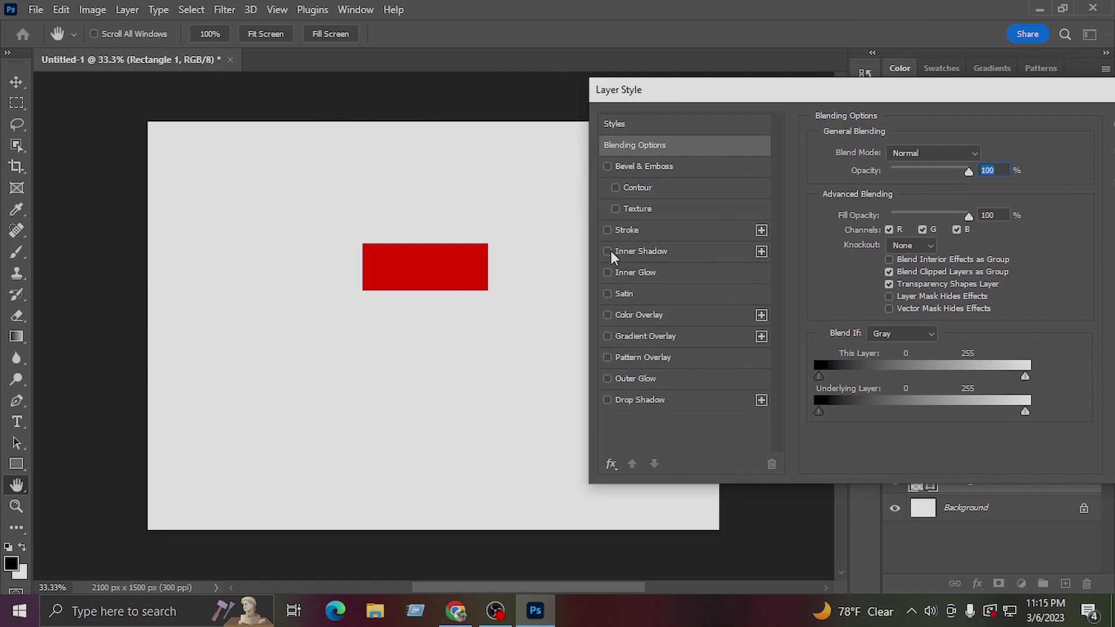
pyautogui.click(646, 166)
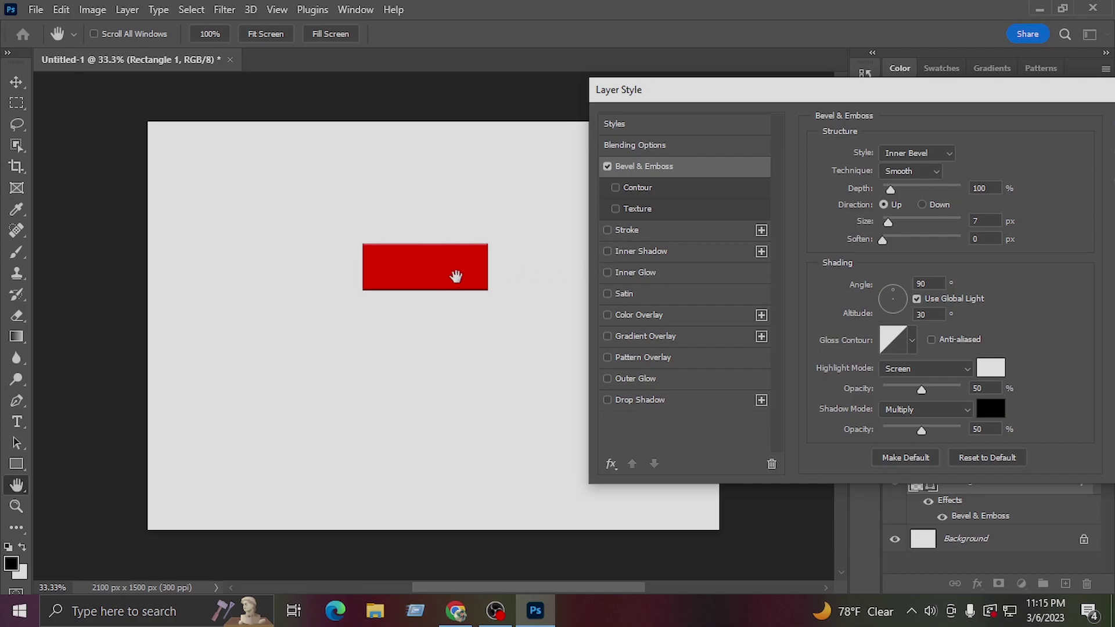
pyautogui.moveTo(865, 93); pyautogui.dragTo(709, 92)
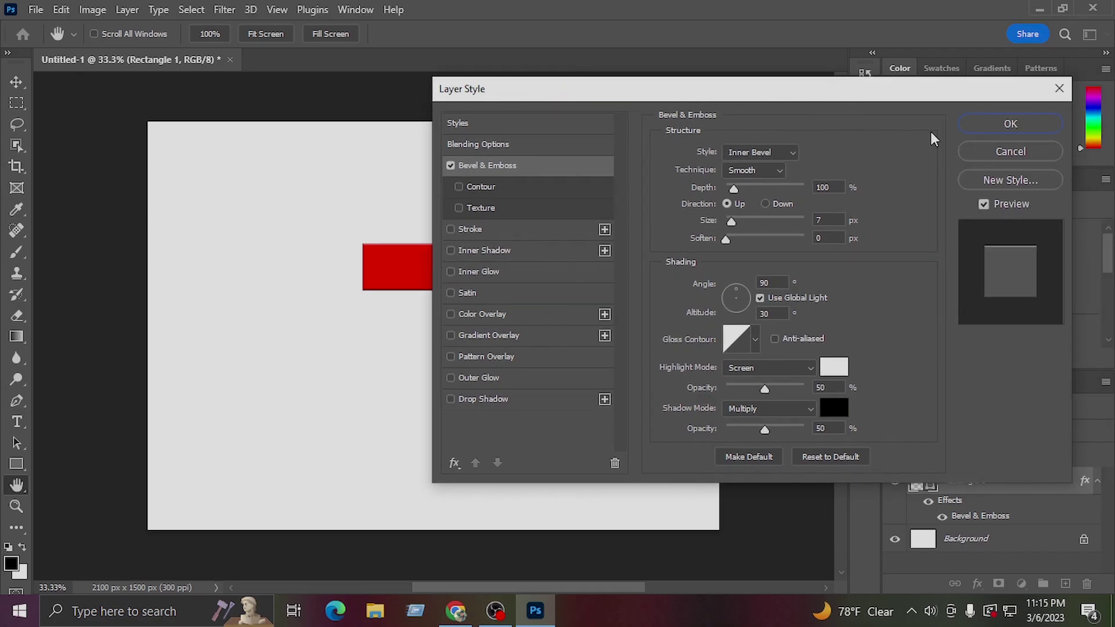
pyautogui.click(1023, 153)
pyautogui.click(35, 10)
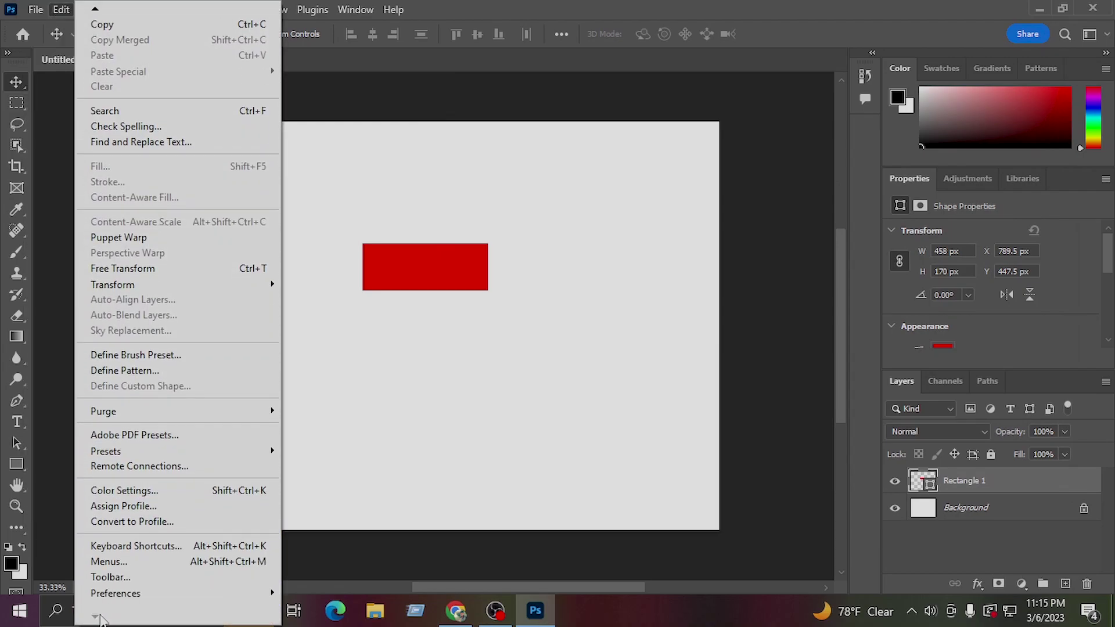
# Open and close General preferences, then open and close Rectangle 1's Layer Style window
pyautogui.moveTo(115, 594)
pyautogui.click(339, 283)
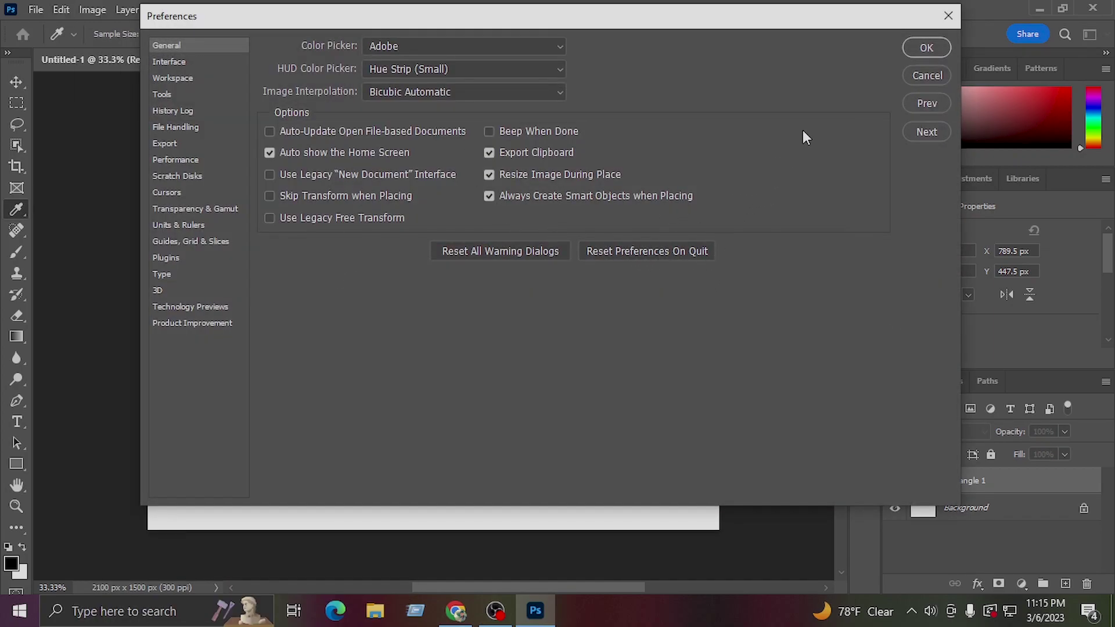
pyautogui.click(927, 50)
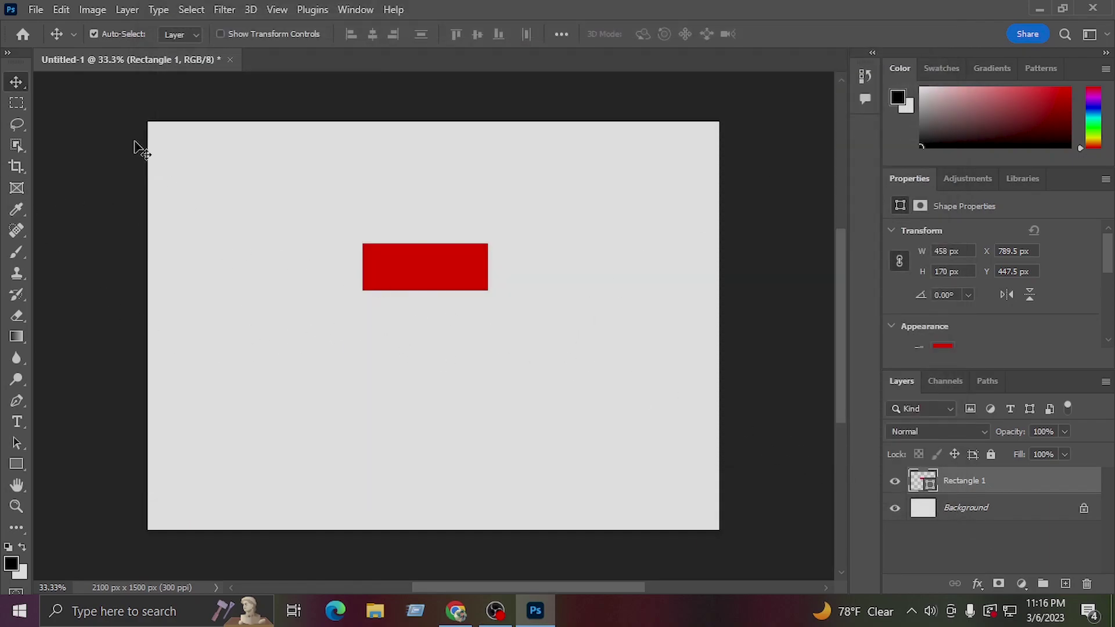
pyautogui.rightClick(1009, 479)
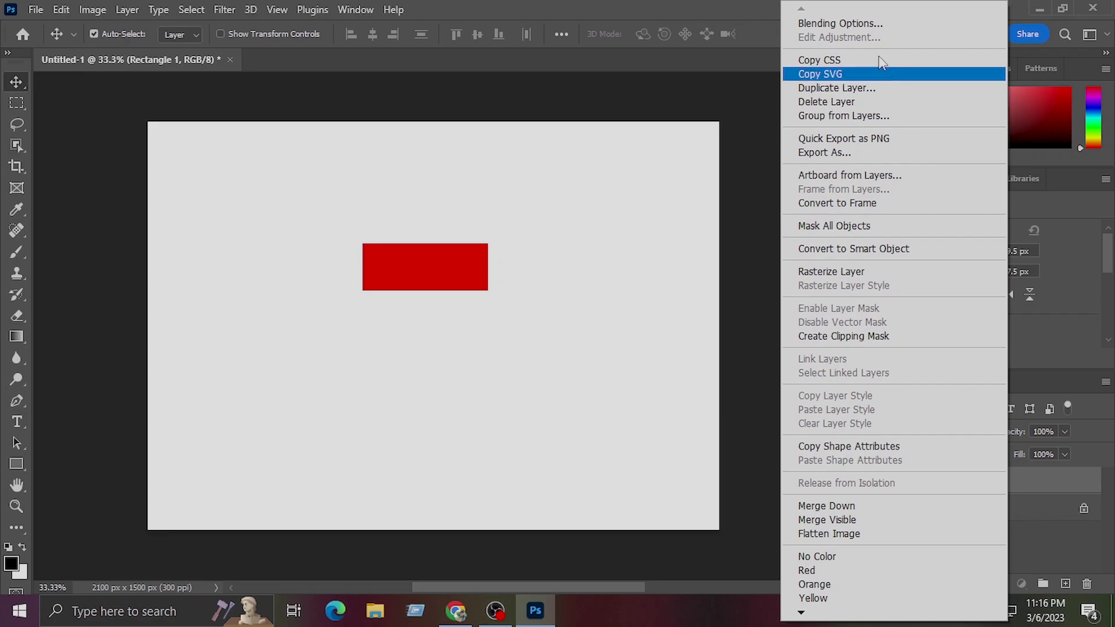
pyautogui.press('Escape')
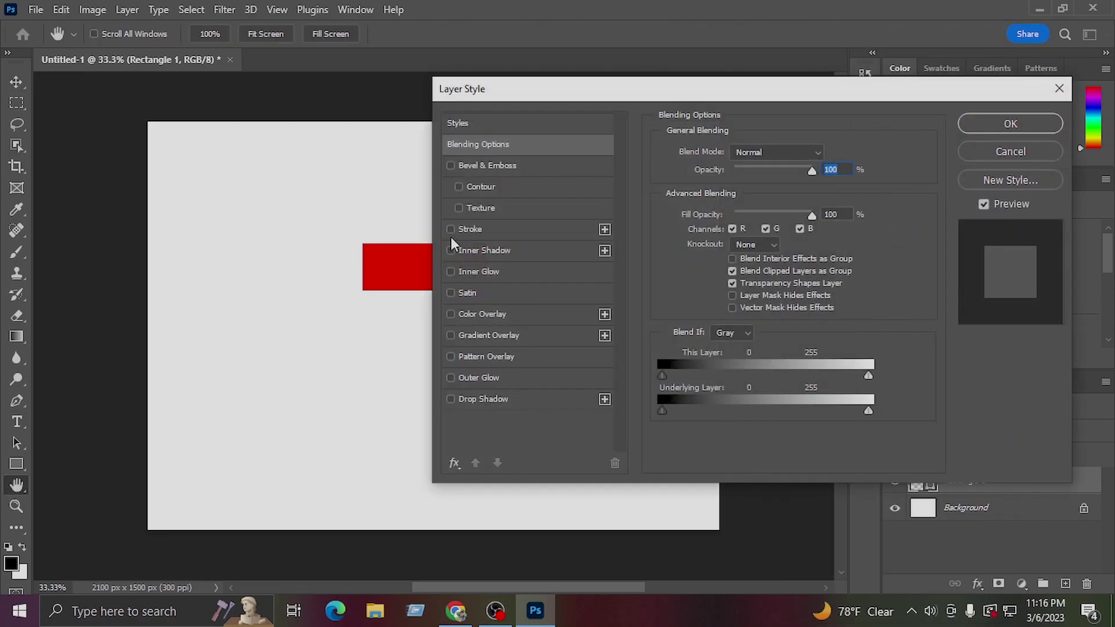
pyautogui.click(1059, 89)
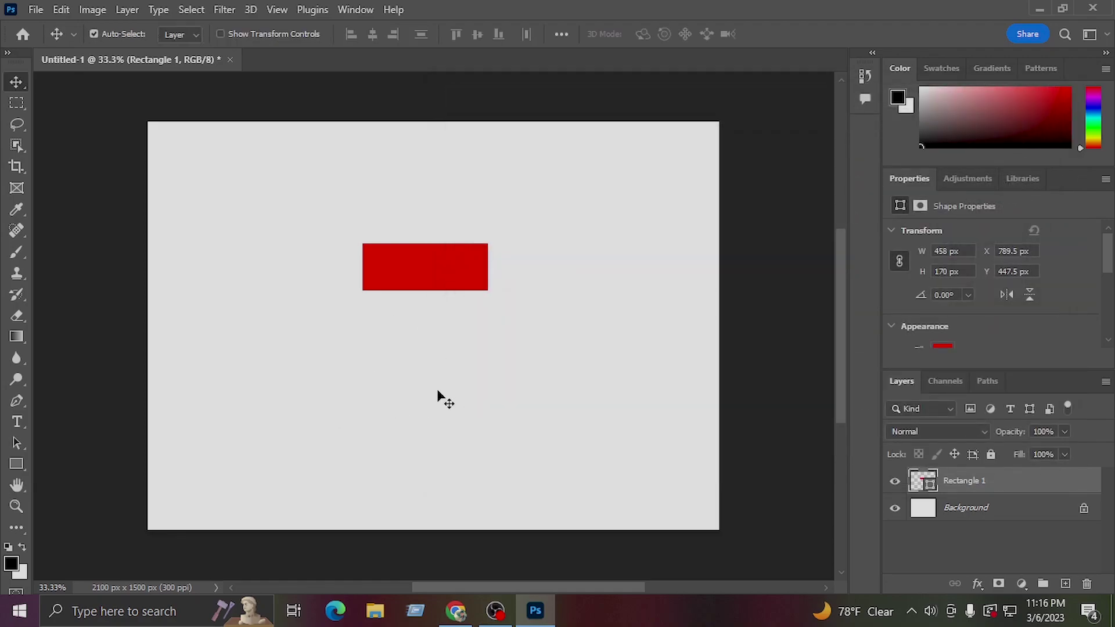
# Open General preferences with Ctrl+K and drag the dialog into a clear position
pyautogui.hotkey('ctrl', 'k')
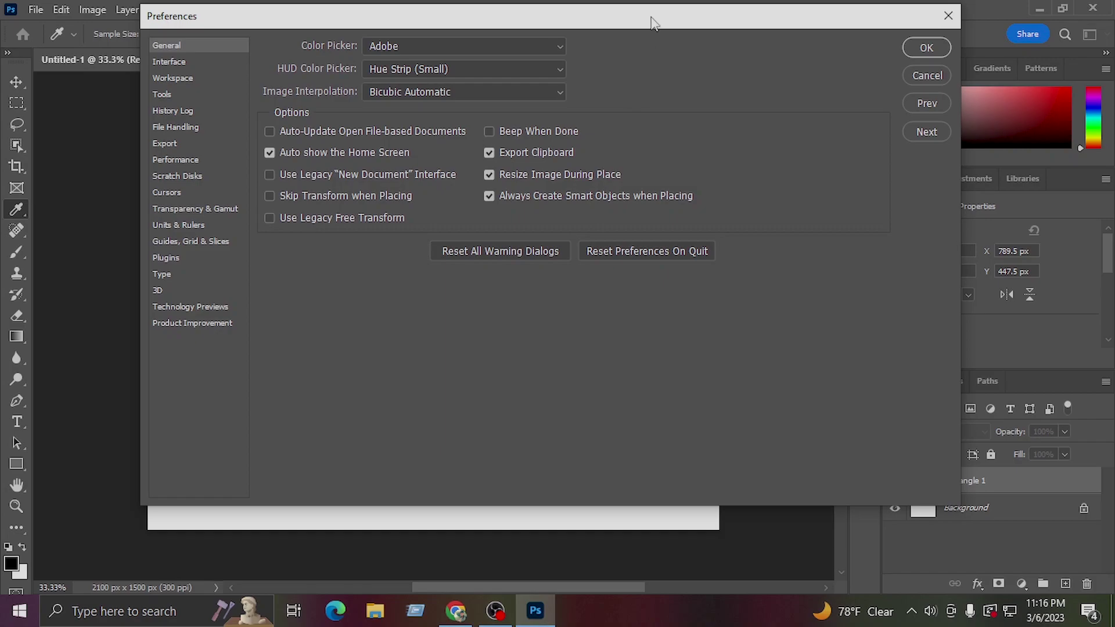
pyautogui.moveTo(652, 17); pyautogui.dragTo(644, 33)
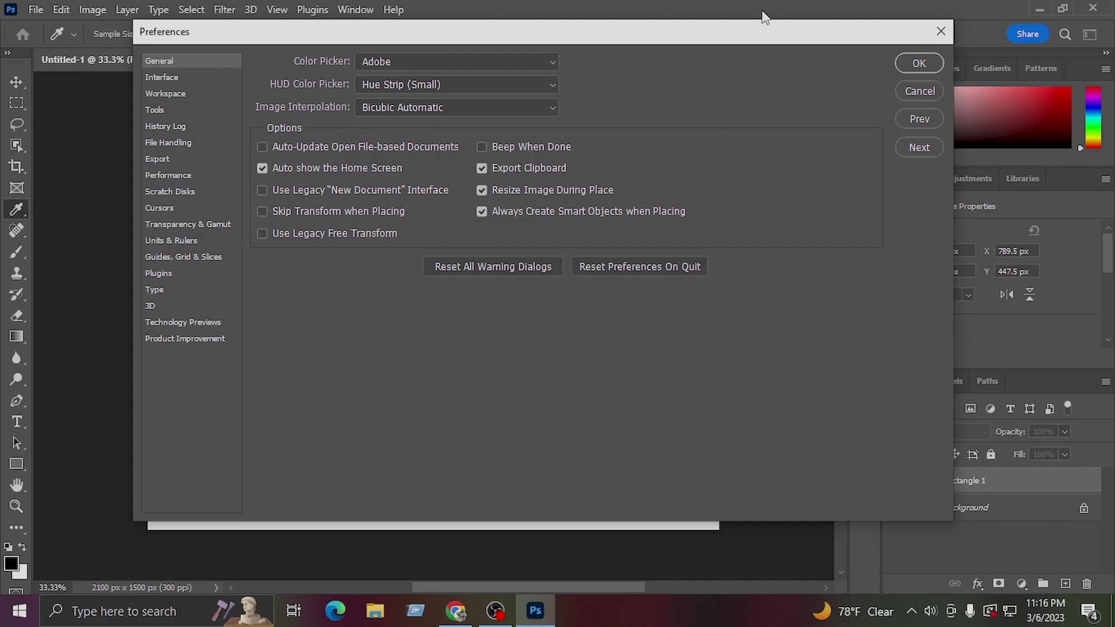
pyautogui.moveTo(762, 31); pyautogui.dragTo(706, 70)
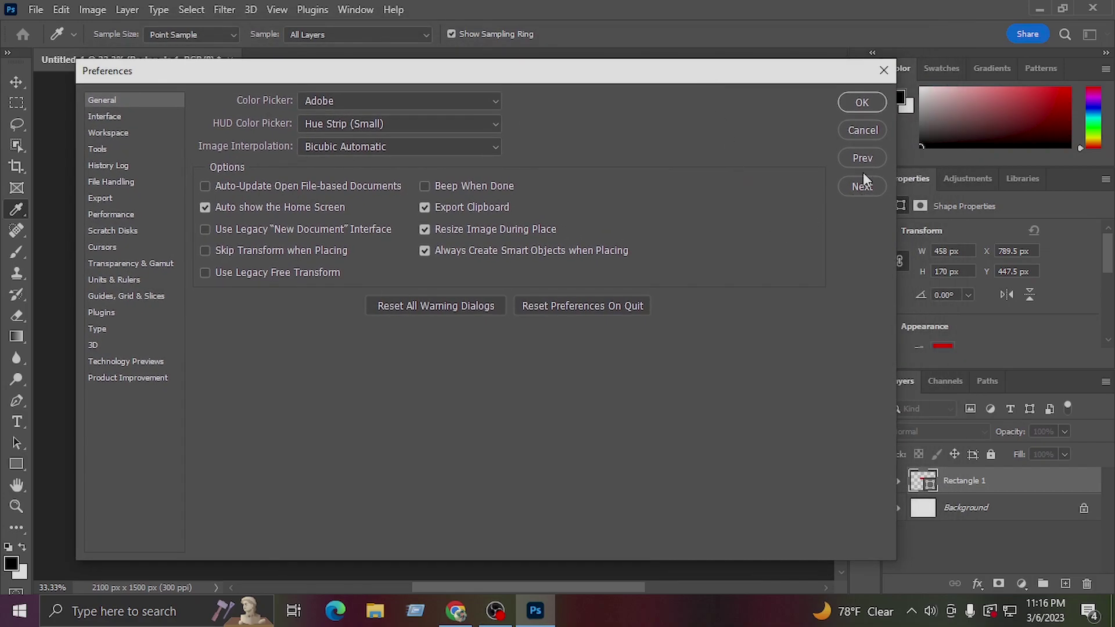
pyautogui.moveTo(794, 75); pyautogui.dragTo(875, 70)
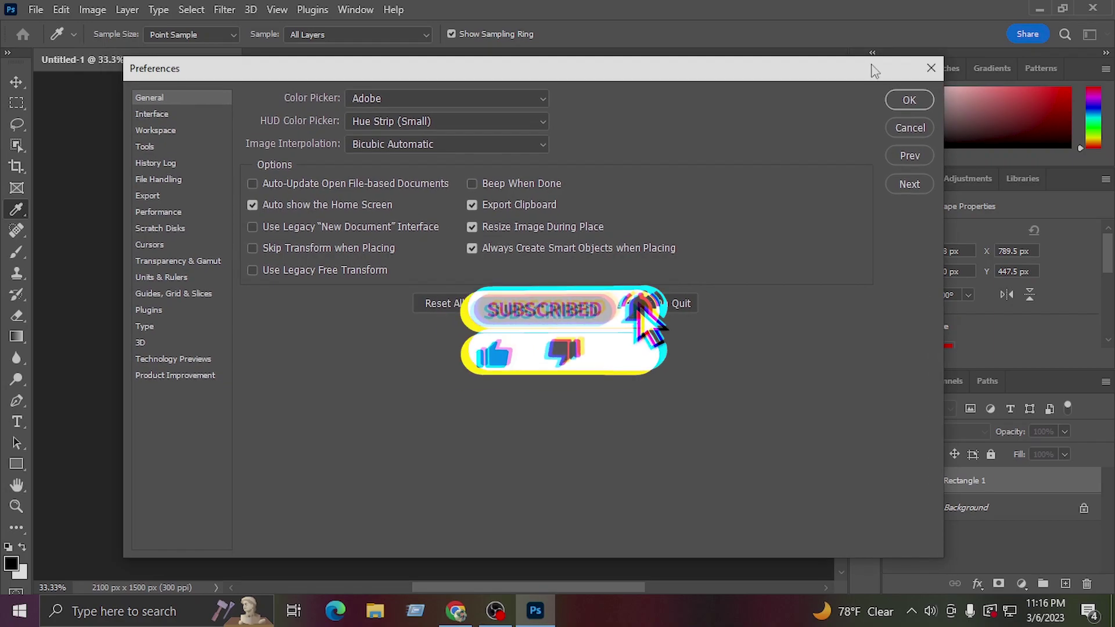